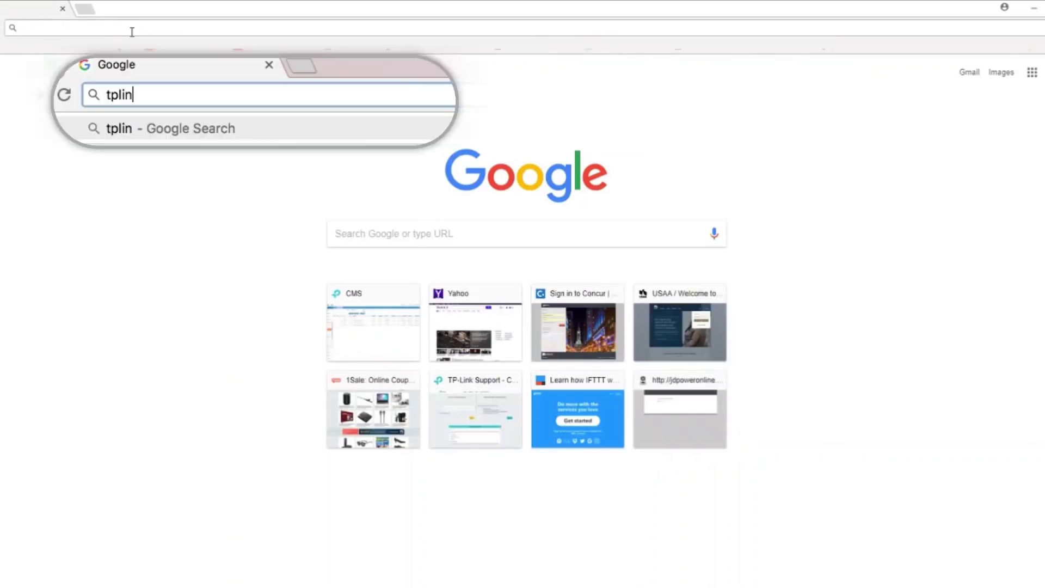
Step: Log into the router at tplinkwifi.net with the TP-Link ID, view TP-LINK Cloud, and open a new tab
type(".net")
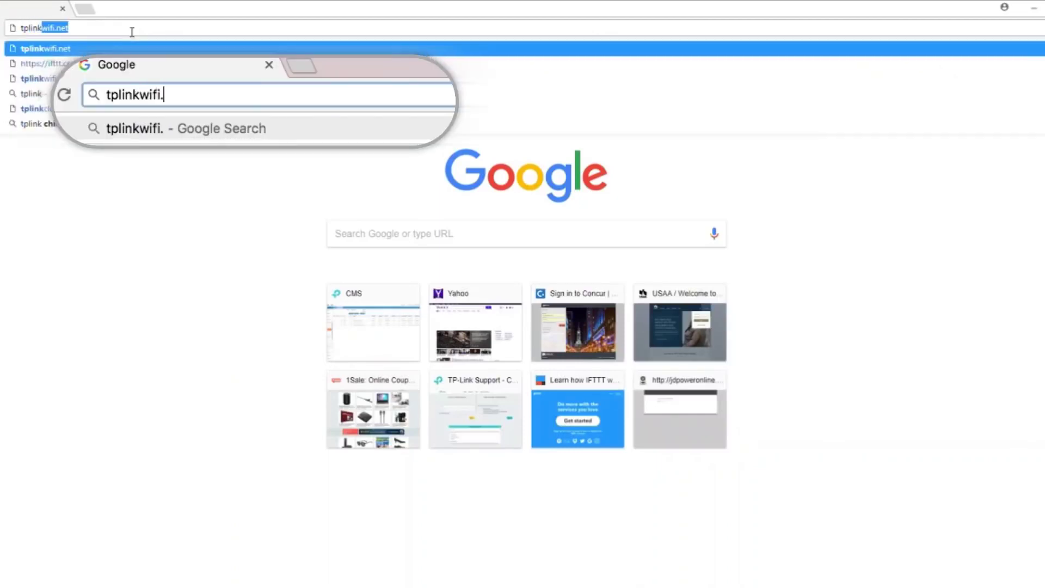
key("Return")
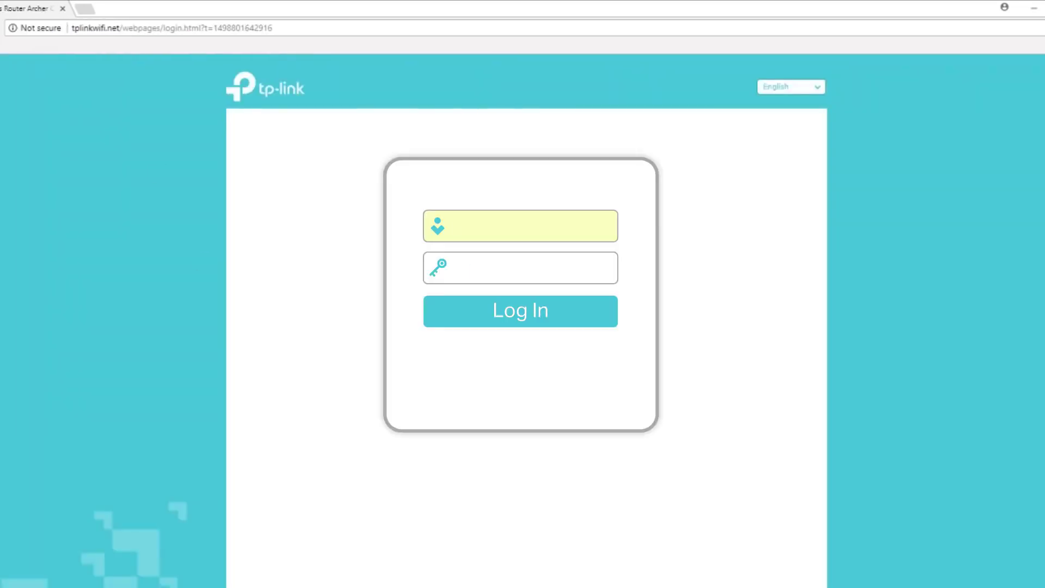
type("yourname@tp-link.com")
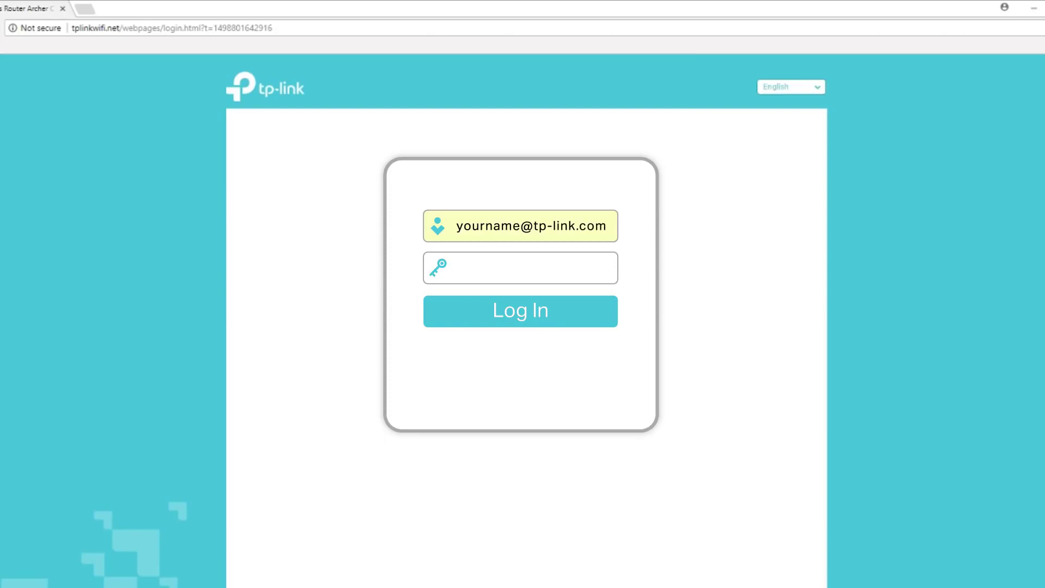
type("•••••••••••••")
key("Return")
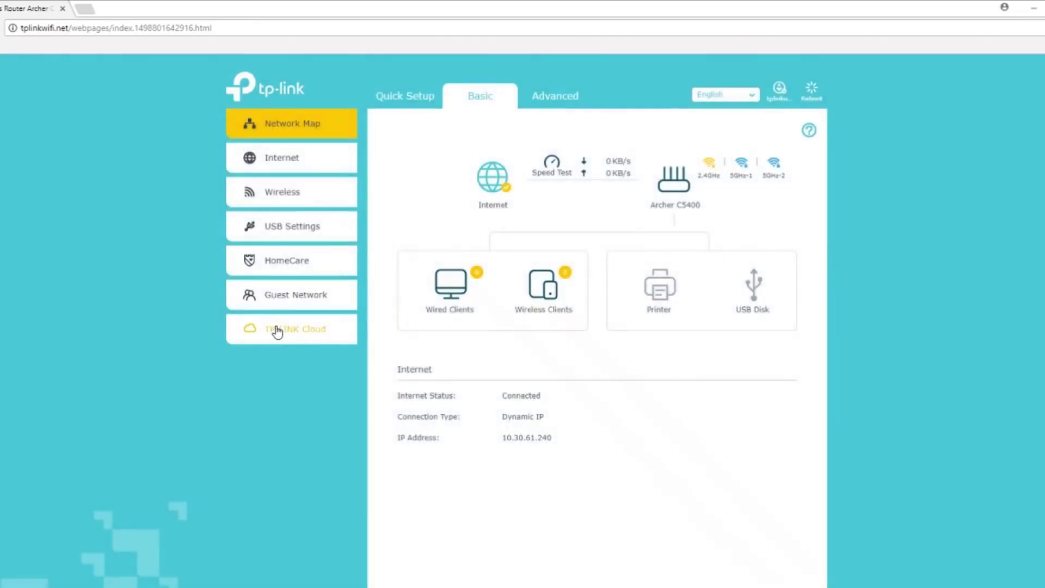
left_click(278, 330)
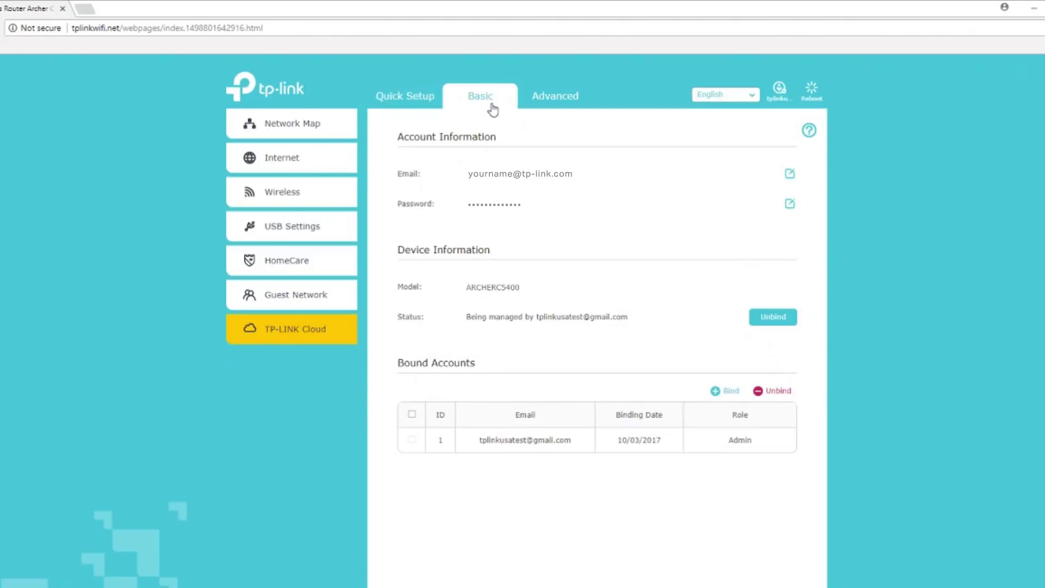
left_click(84, 8)
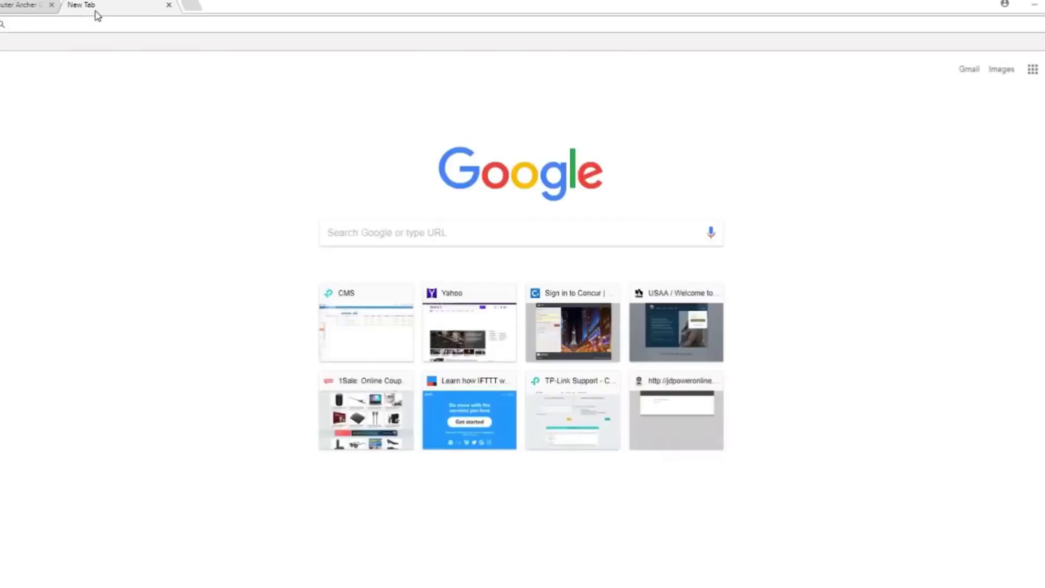
Step: Go to ifttt.com and sign in with email
type("ifttt.c")
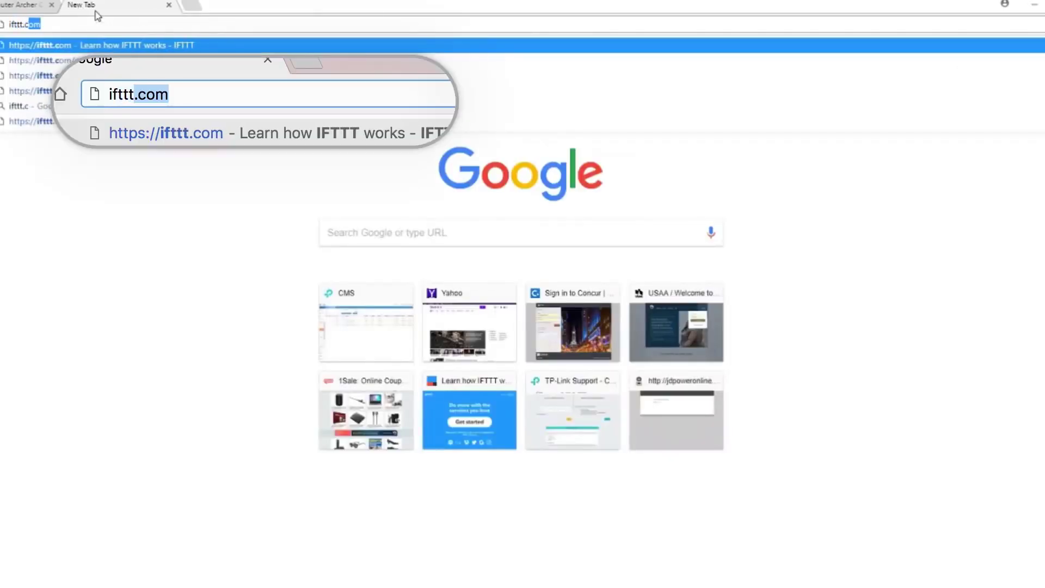
key("Return")
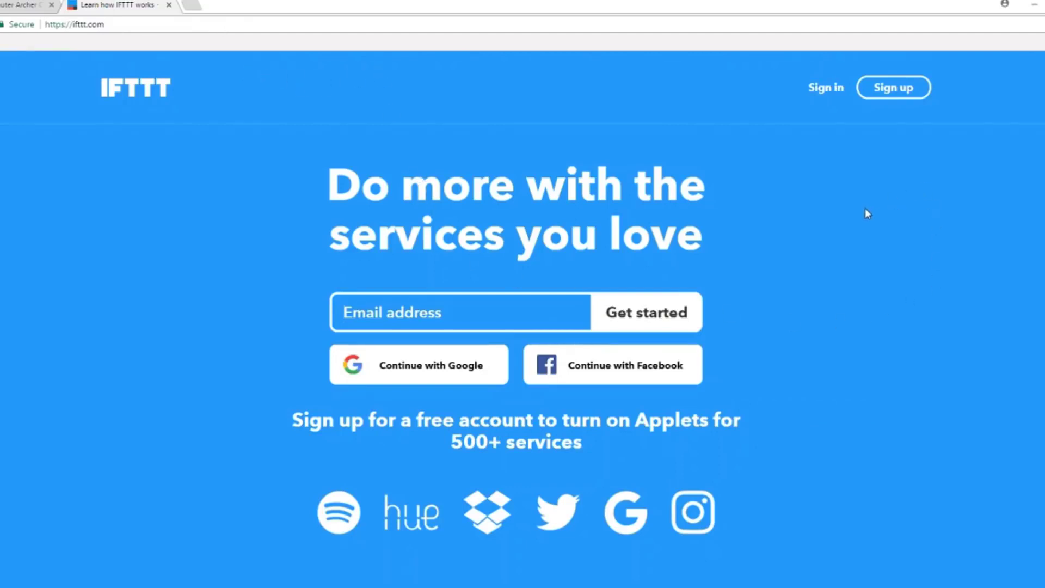
left_click(833, 90)
left_click(618, 486)
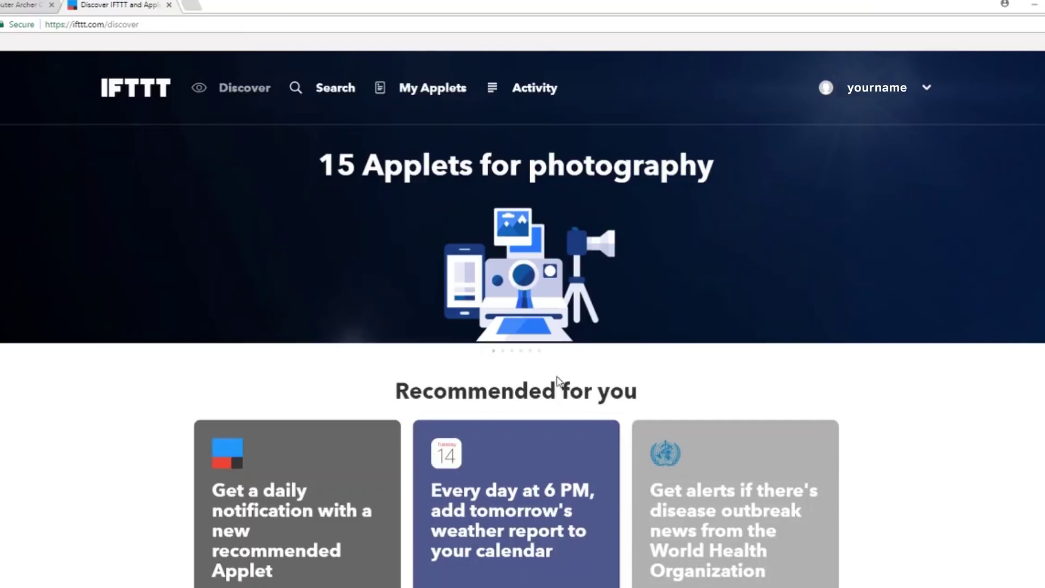
Step: Search for 'TP-Link' and start connecting the TP-Link Router service
left_click(336, 88)
type("TP")
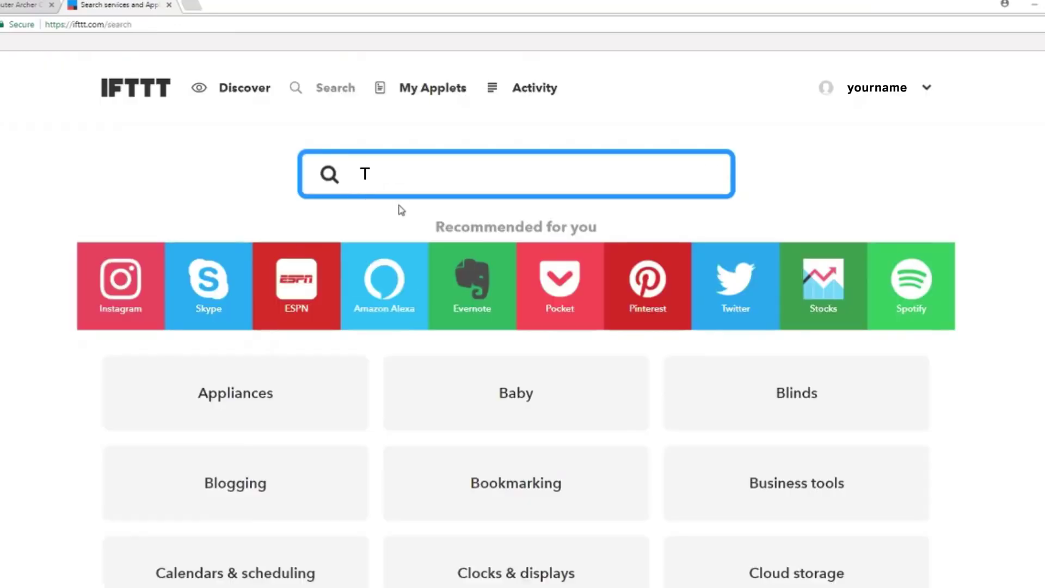
type("-Link")
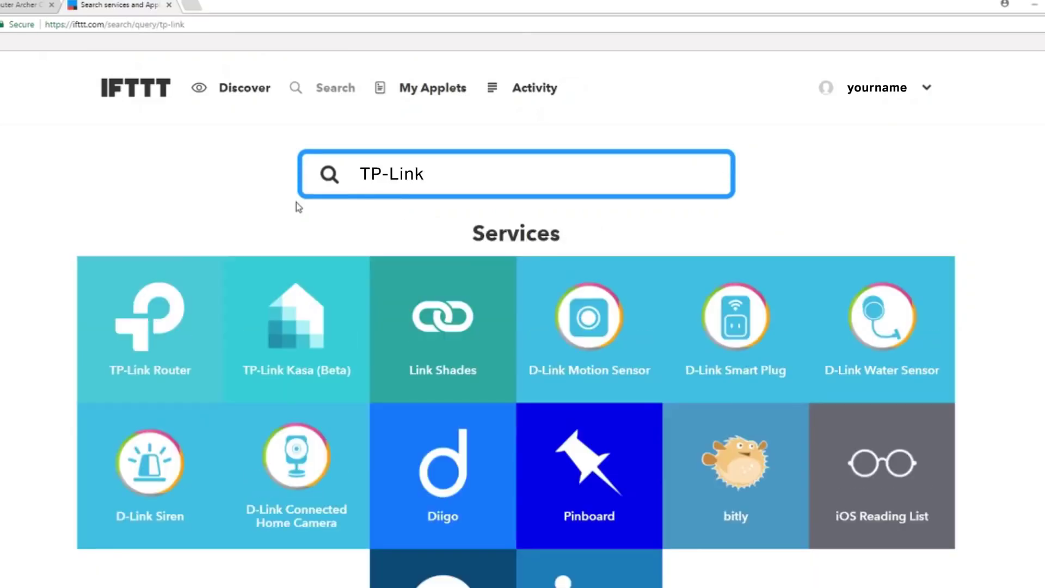
left_click(139, 333)
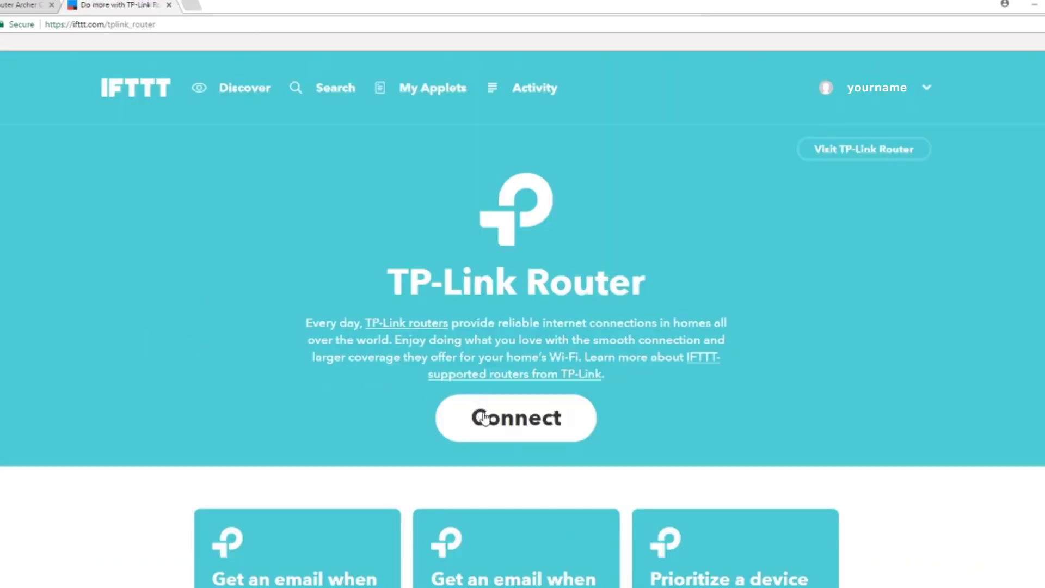
left_click(483, 419)
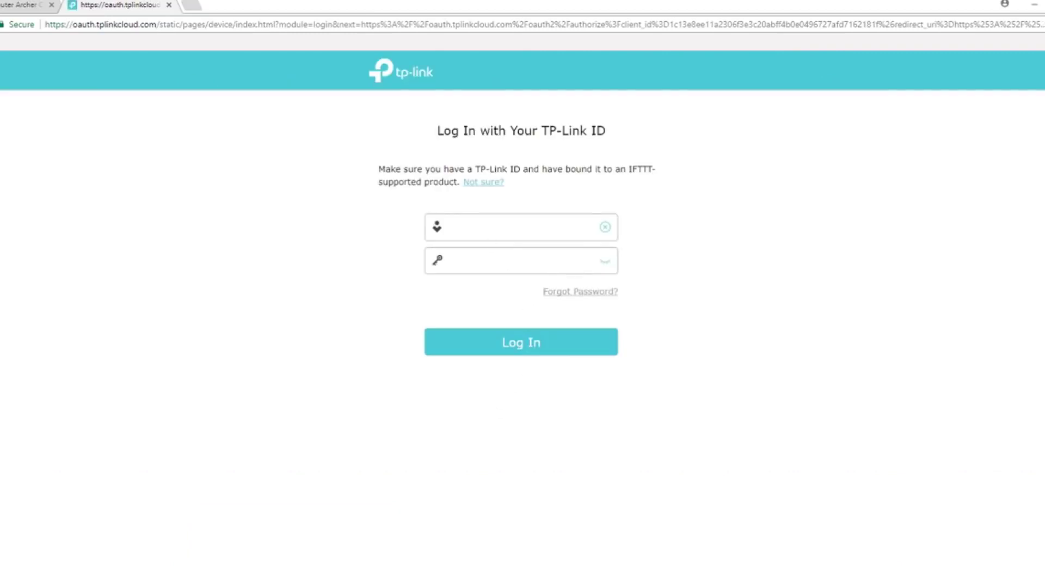
Step: Log in with the TP-Link ID email and password and authorize IFTTT to use the account
type("yo")
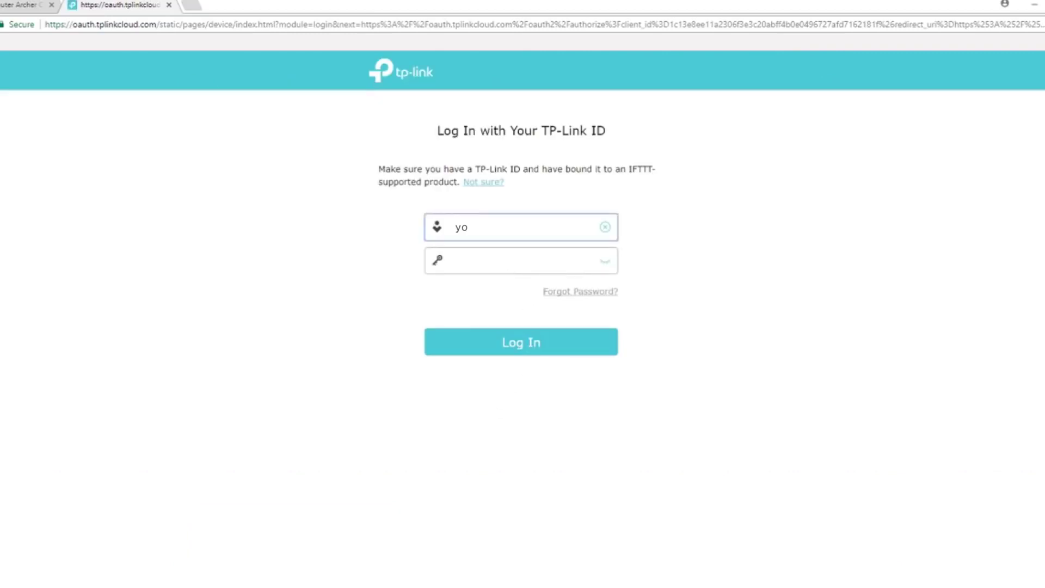
type("urname@tp-link.com")
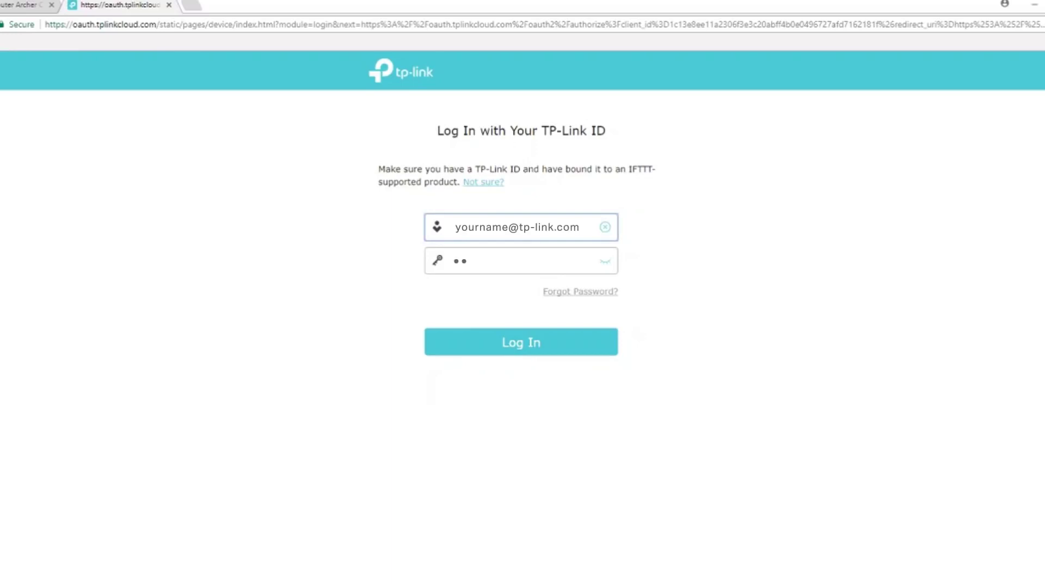
left_click(520, 260)
type("••")
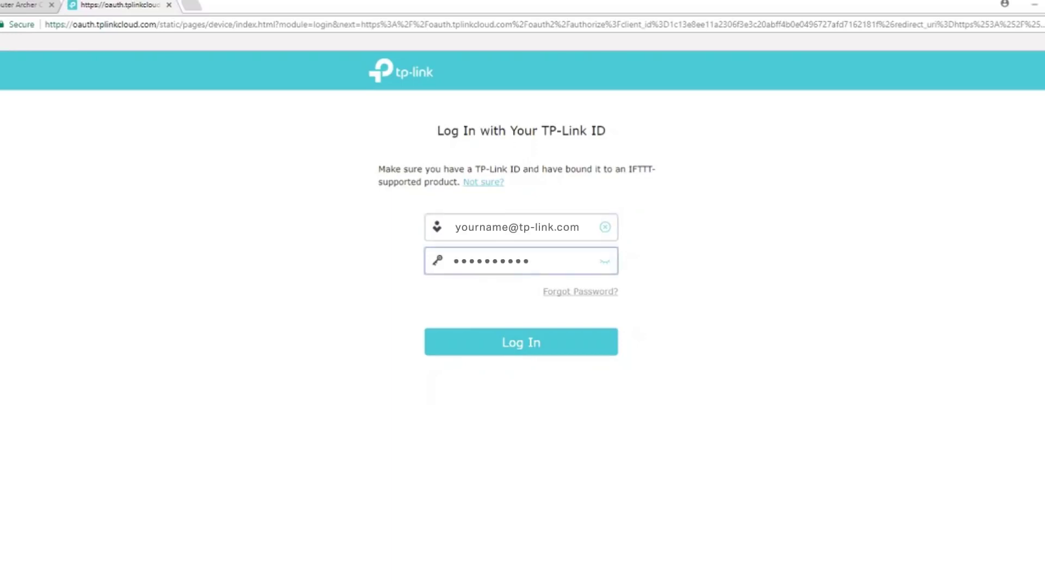
key("Return")
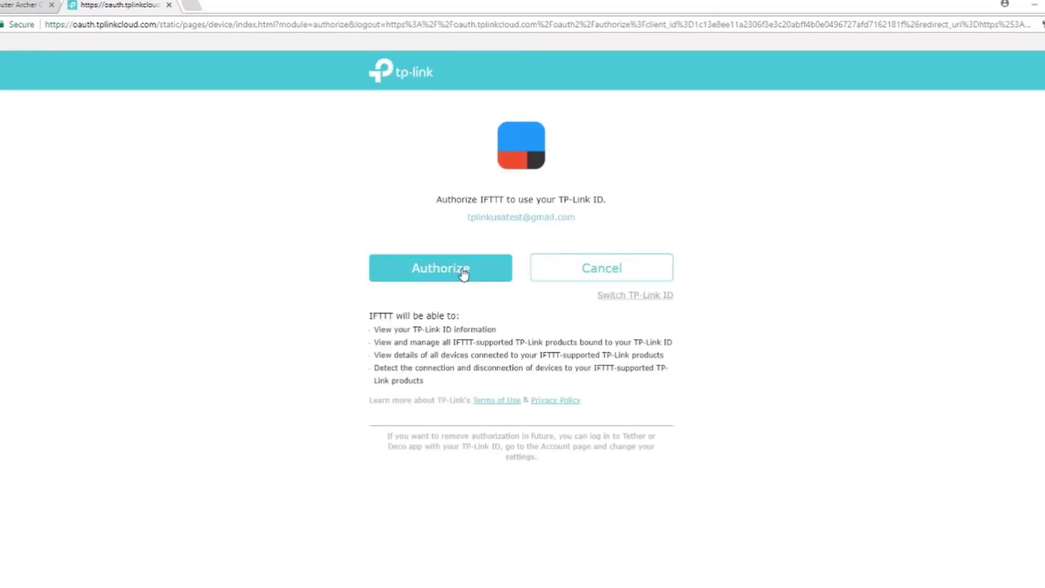
left_click(463, 271)
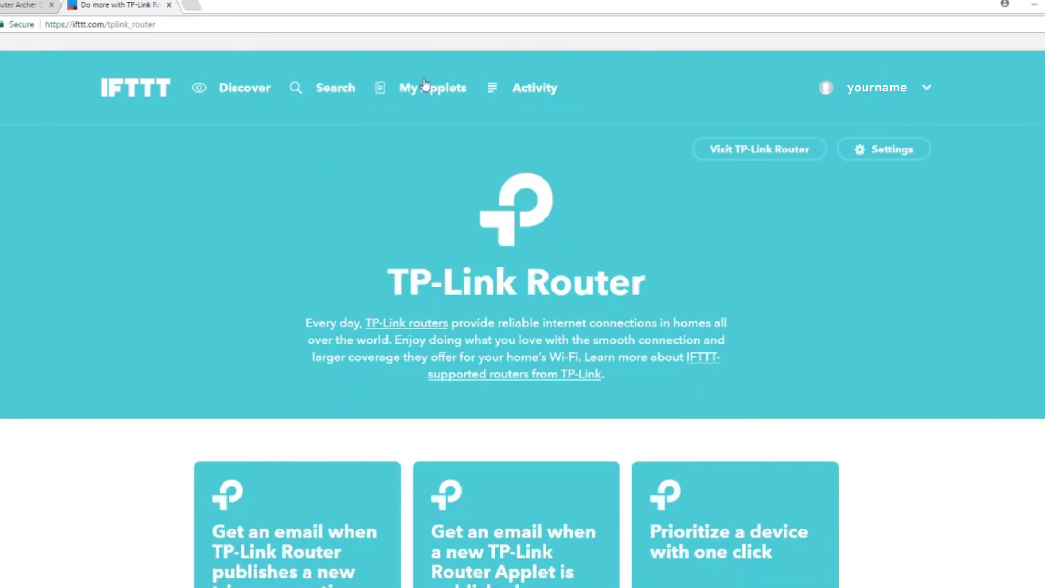
Step: Create a new applet with Facebook's 'Your profile changes' trigger watching All profile fields
left_click(424, 97)
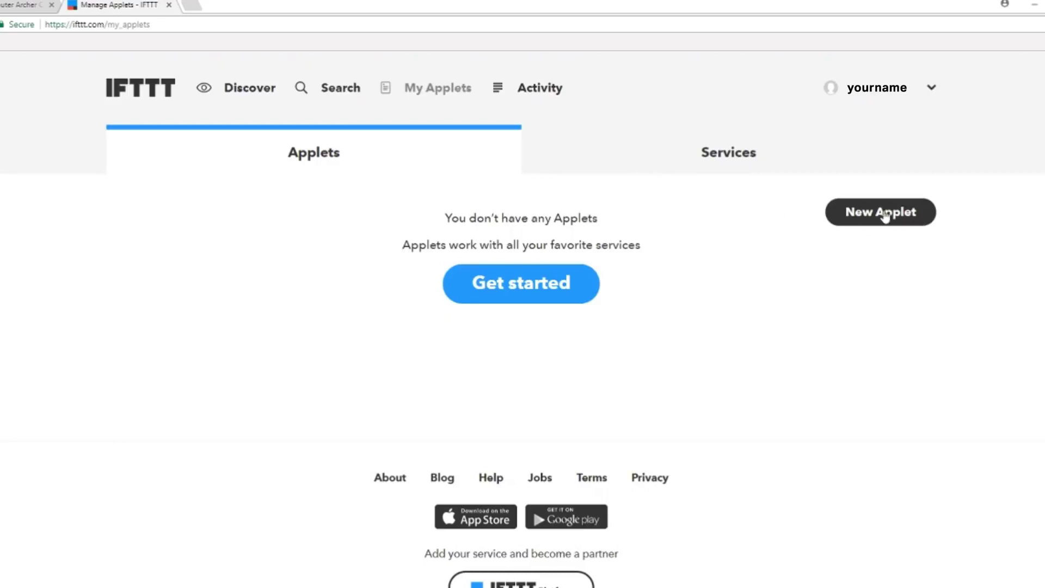
left_click(882, 216)
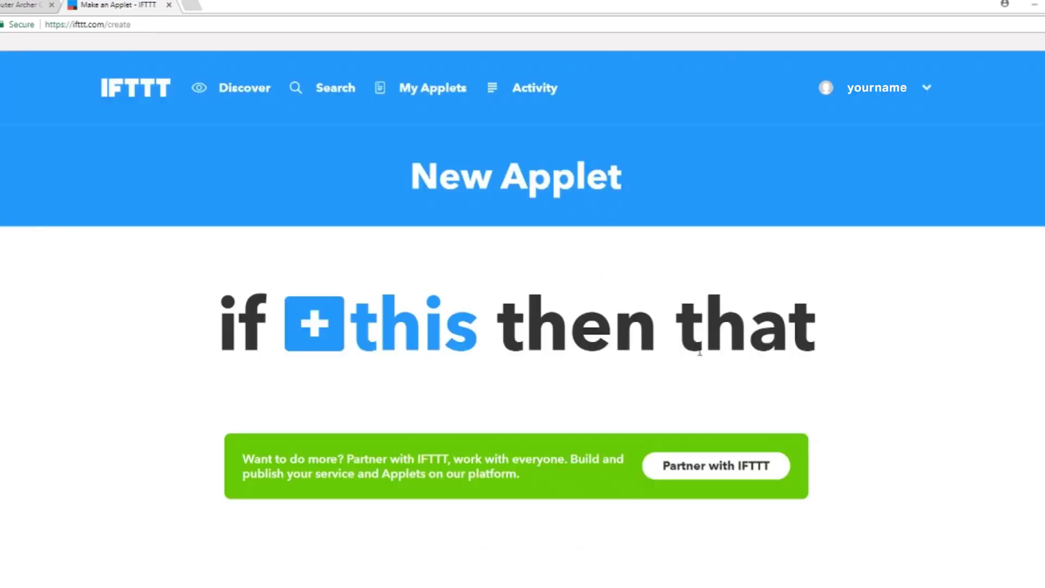
left_click(346, 331)
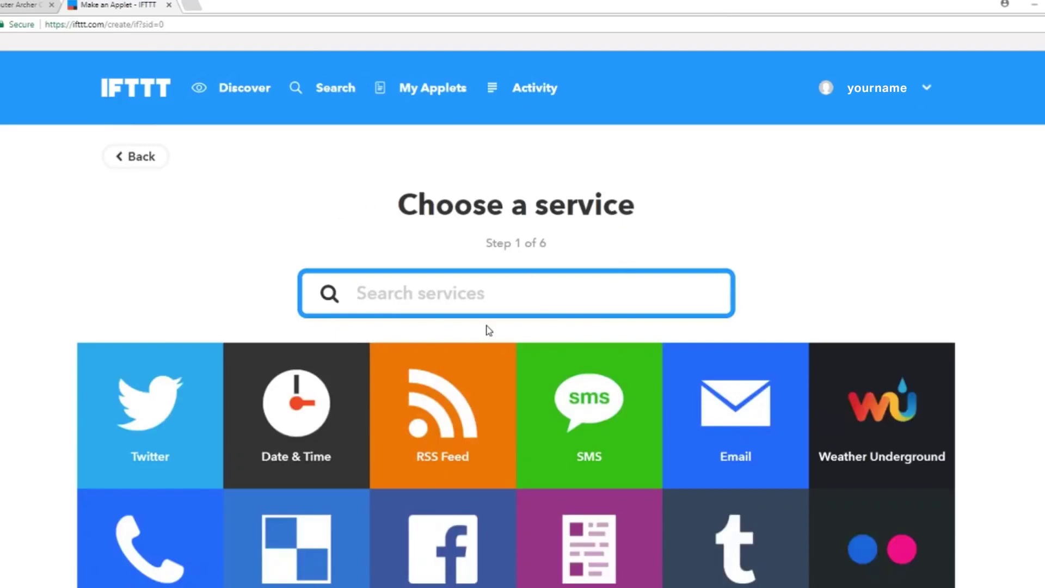
scroll(488, 330, "down", 2)
left_click(460, 432)
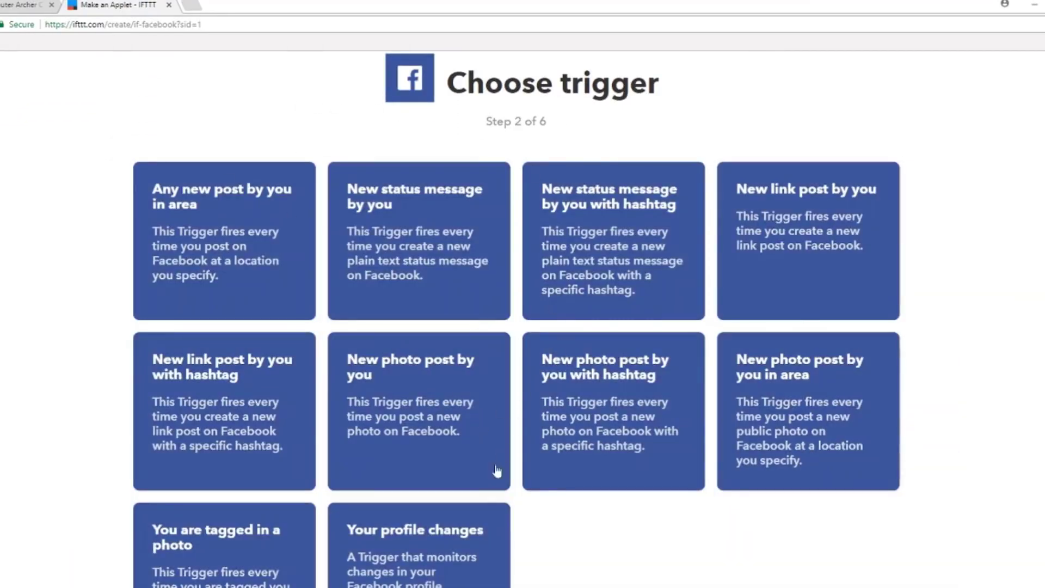
scroll(493, 484, "down", 1)
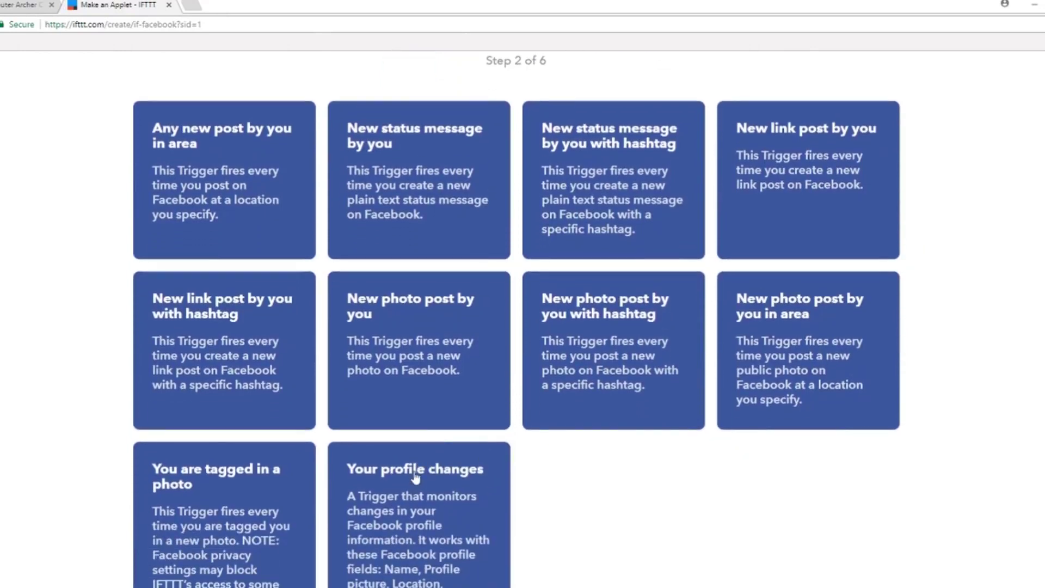
left_click(415, 476)
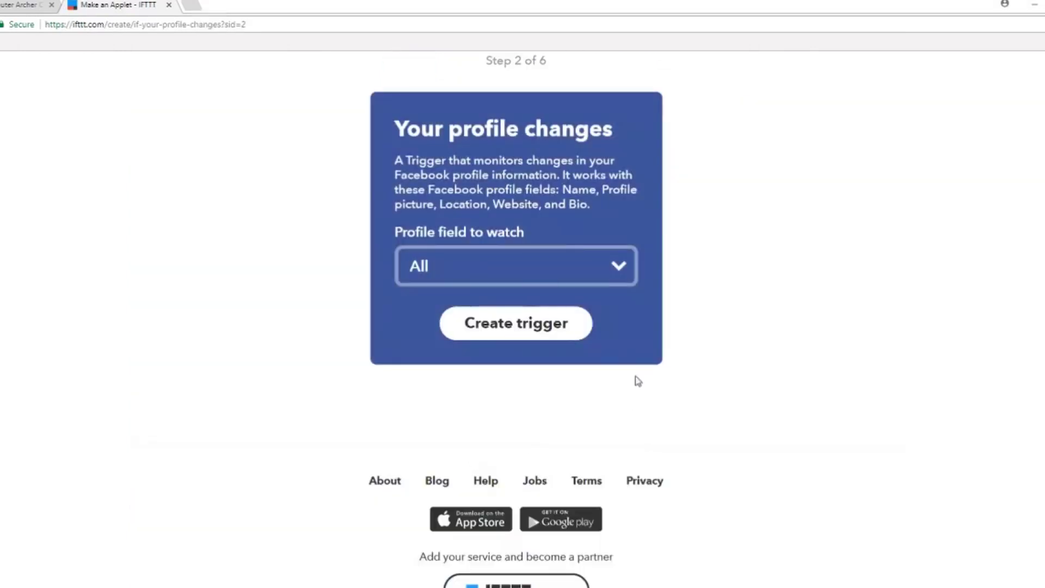
left_click(509, 330)
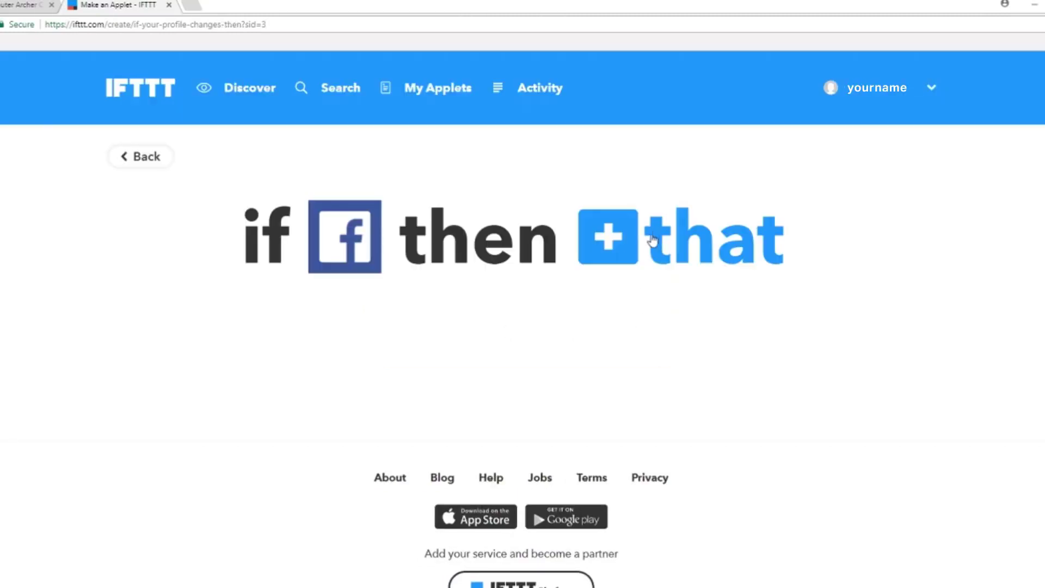
Step: Add a Gmail 'Send an email' action addressed to the user's own email address
left_click(652, 240)
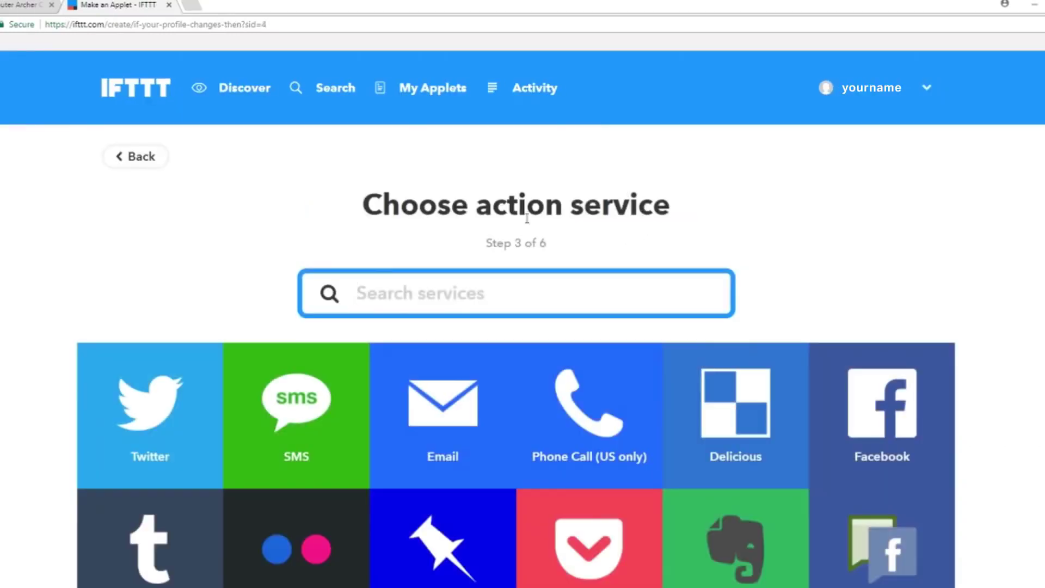
scroll(472, 235, "down", 3)
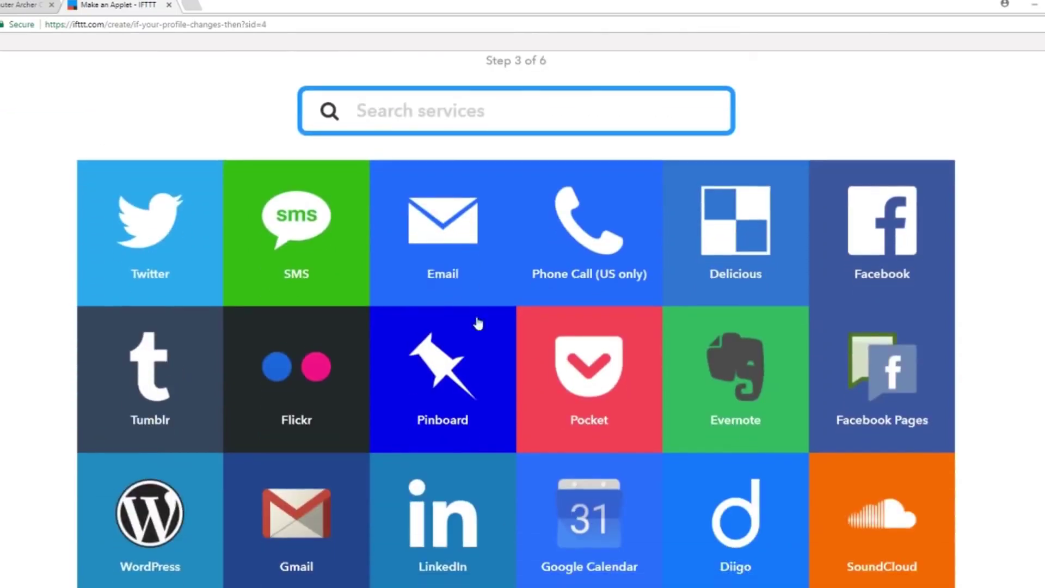
left_click(279, 525)
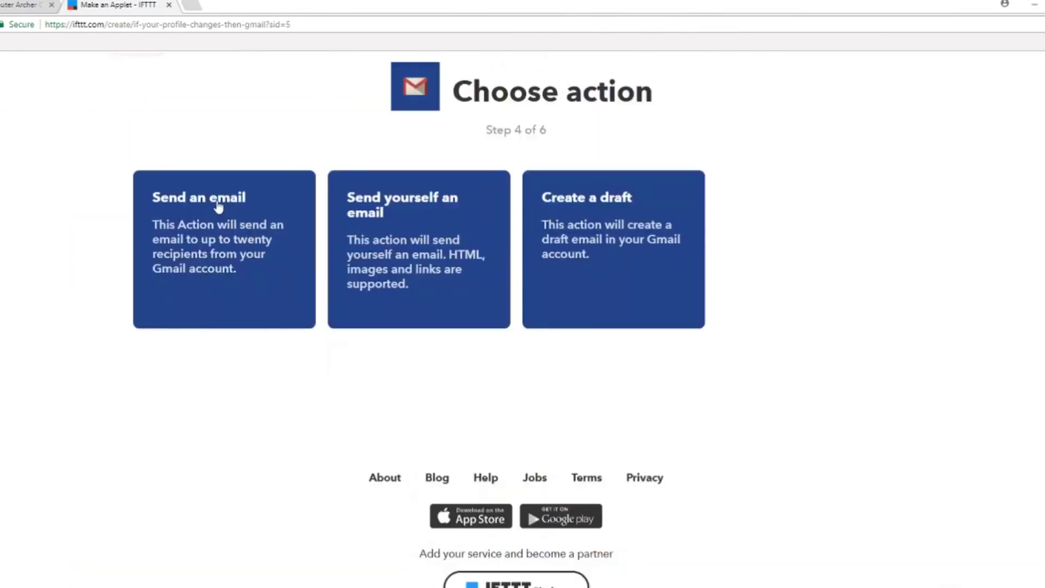
left_click(218, 207)
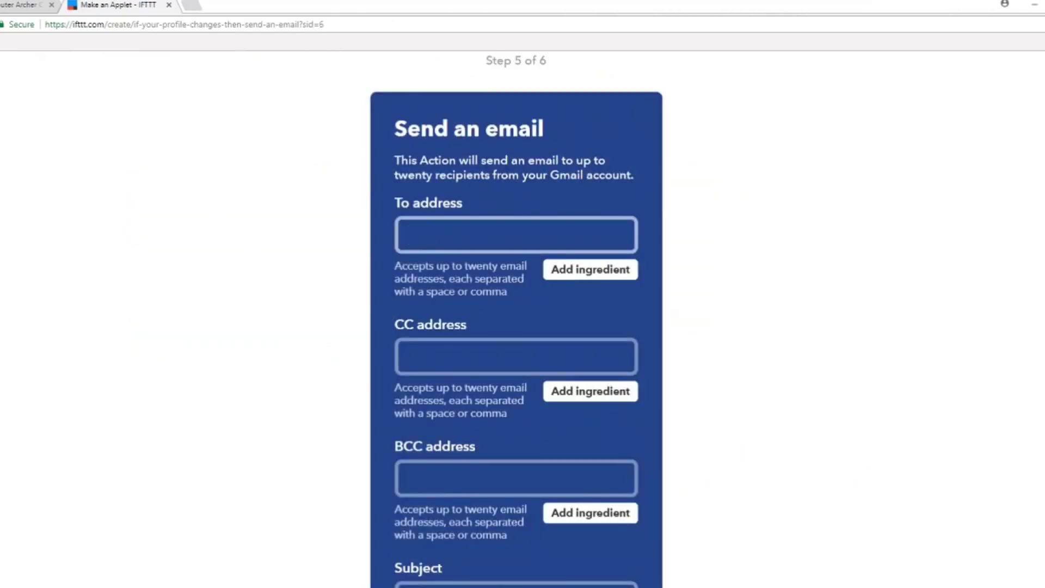
type("yourname@tp-link.com")
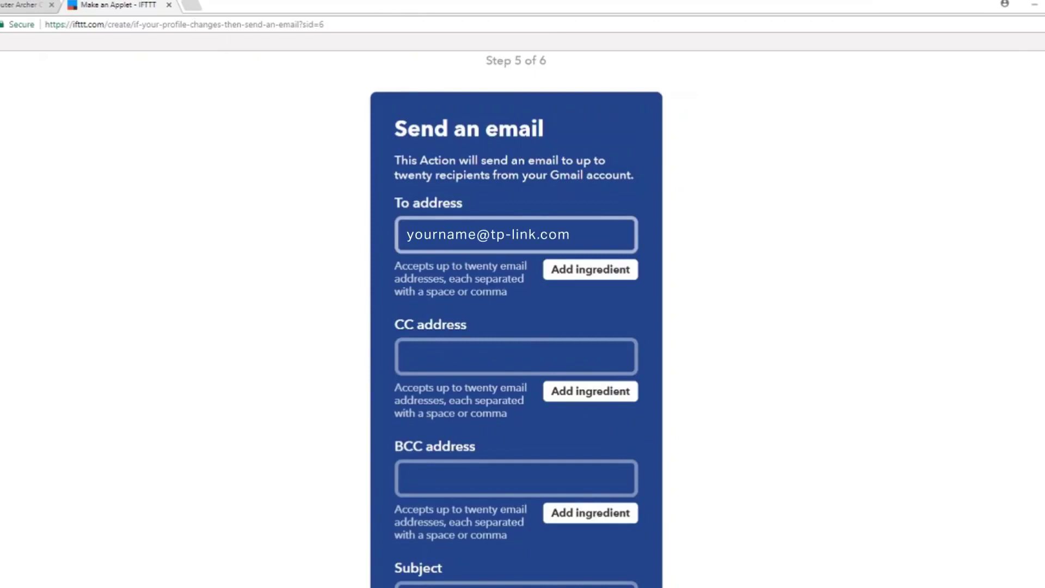
scroll(431, 355, "down", 12)
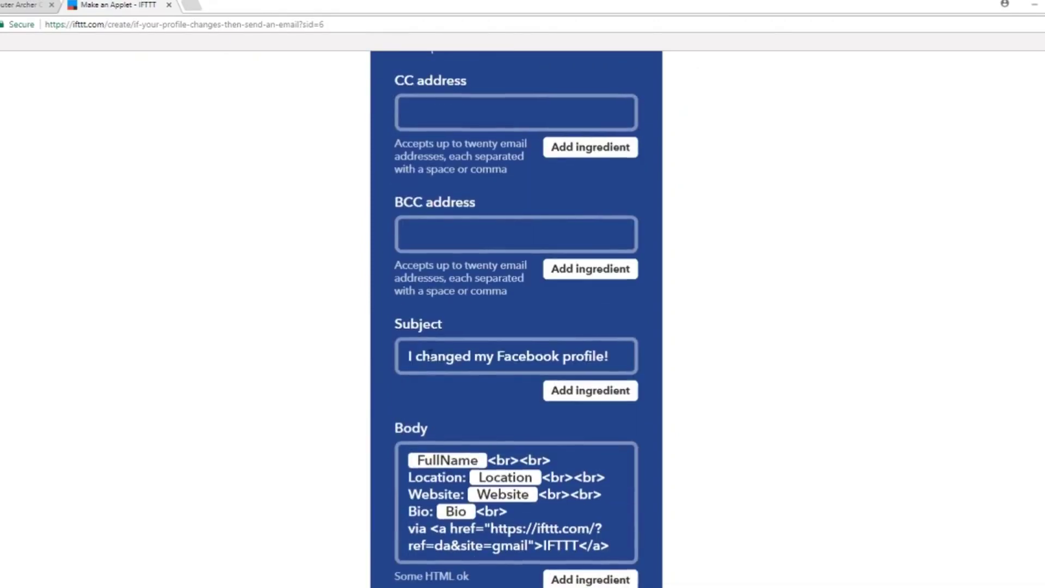
left_click(503, 331)
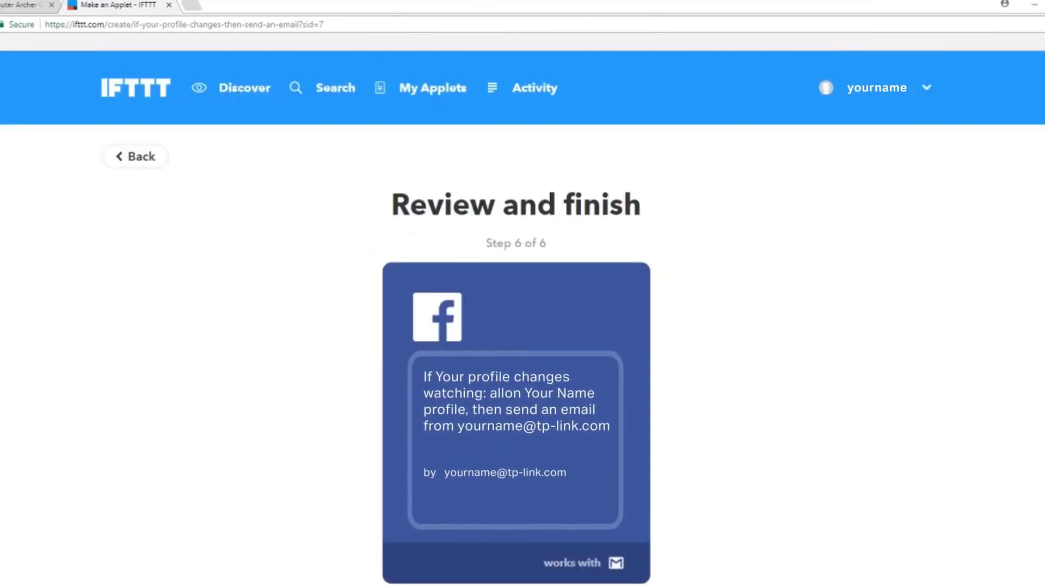
Step: Finish the Facebook-to-Gmail applet and confirm it shows as On under My Applets
scroll(510, 374, "down", 3)
scroll(509, 374, "down", 2)
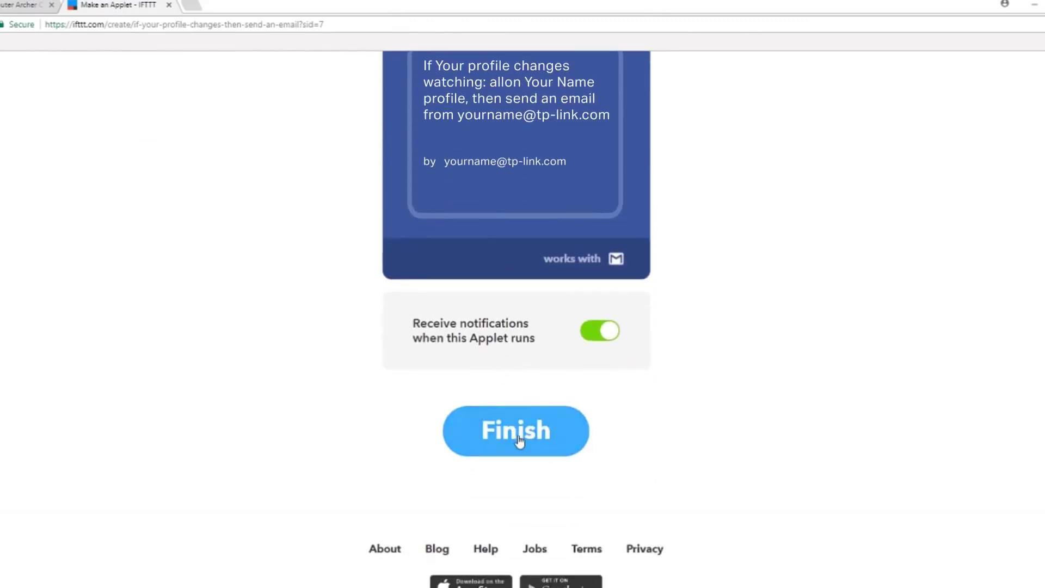
left_click(521, 439)
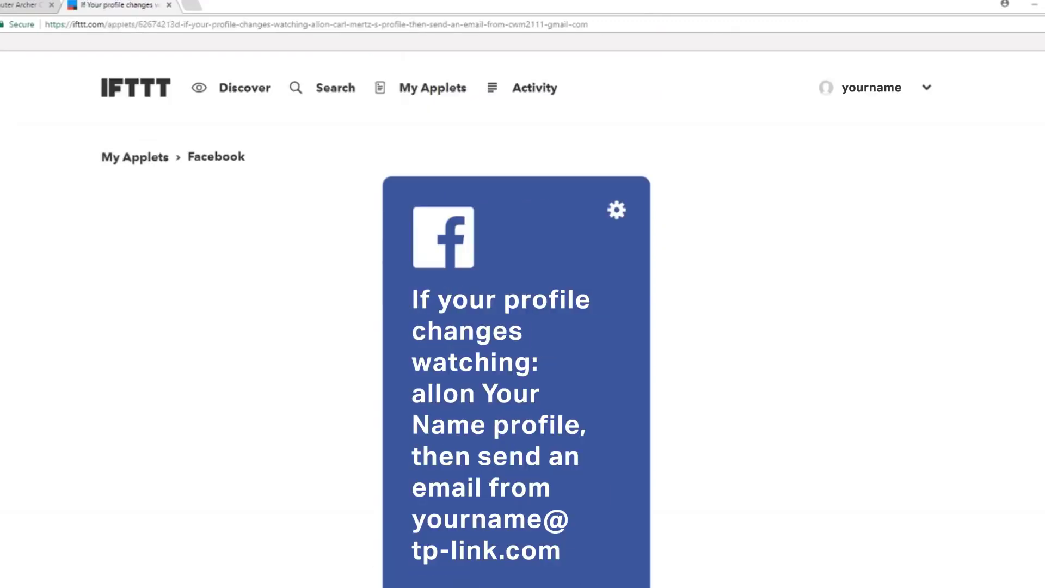
left_click(124, 160)
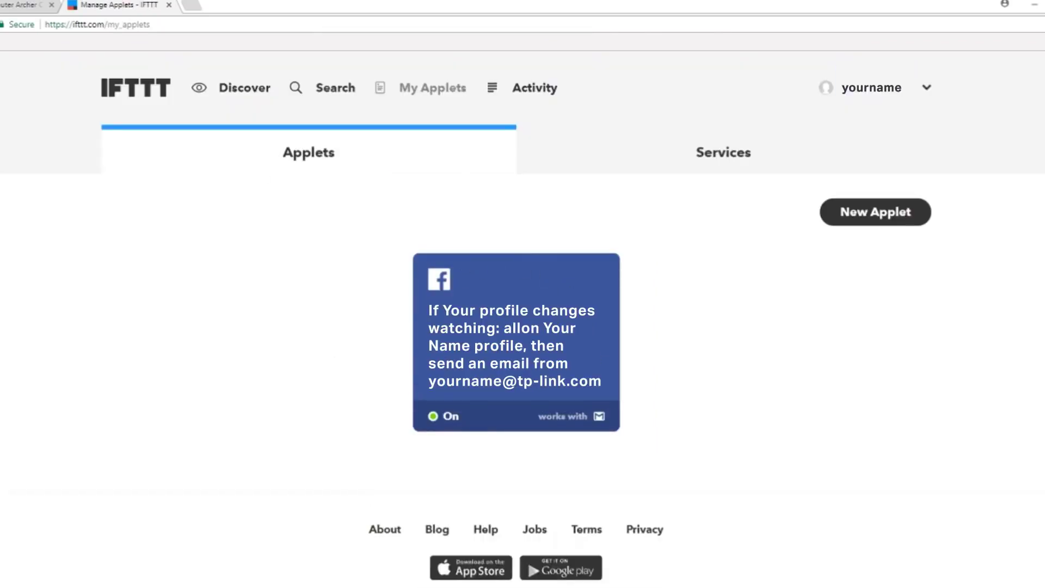